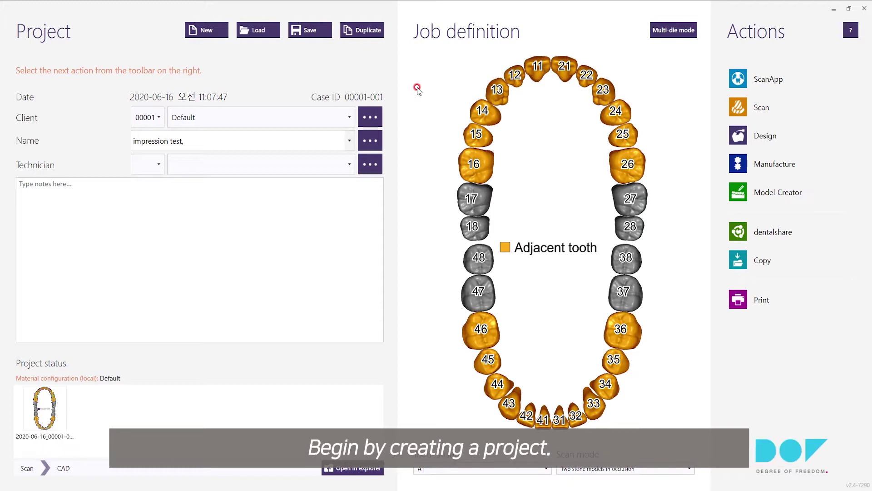
Launch ScanApp and set the scan strategy to Impression, Full arch, confirming the settings
left_click(757, 82)
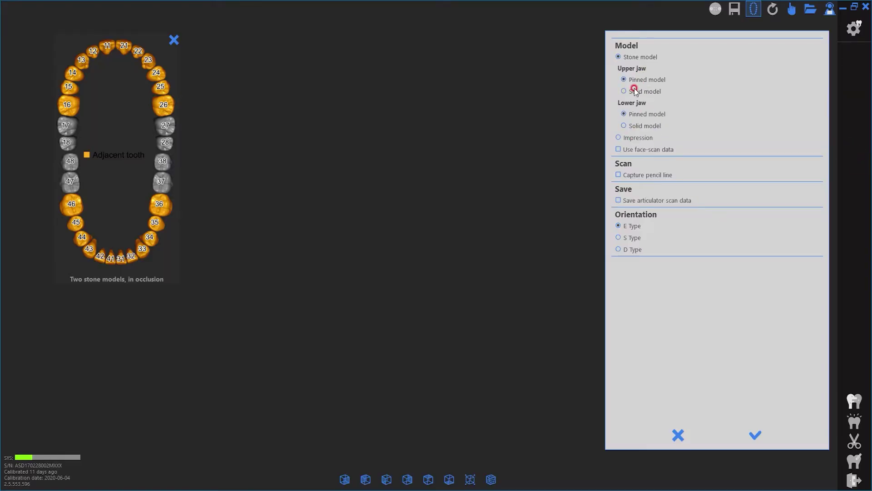
left_click(639, 138)
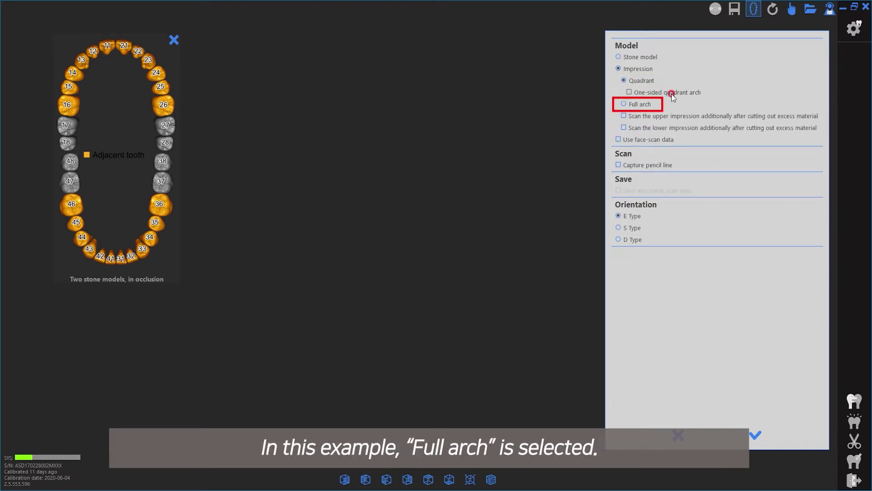
left_click(636, 105)
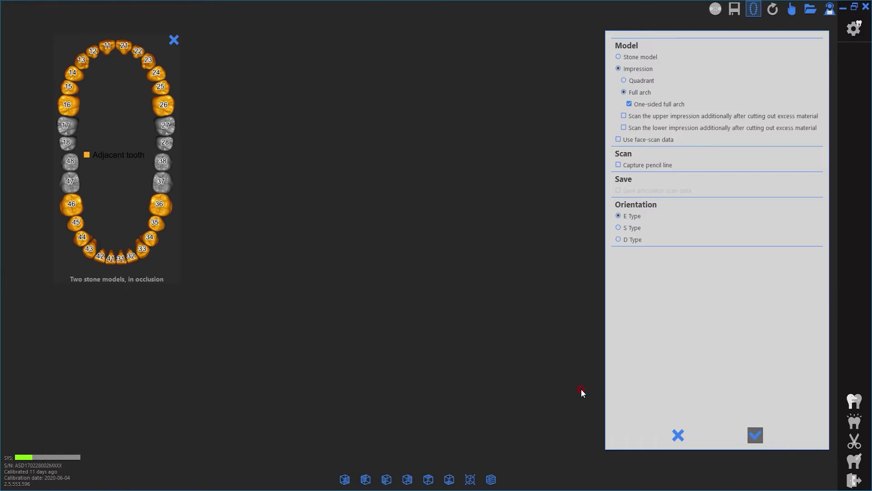
key("Return")
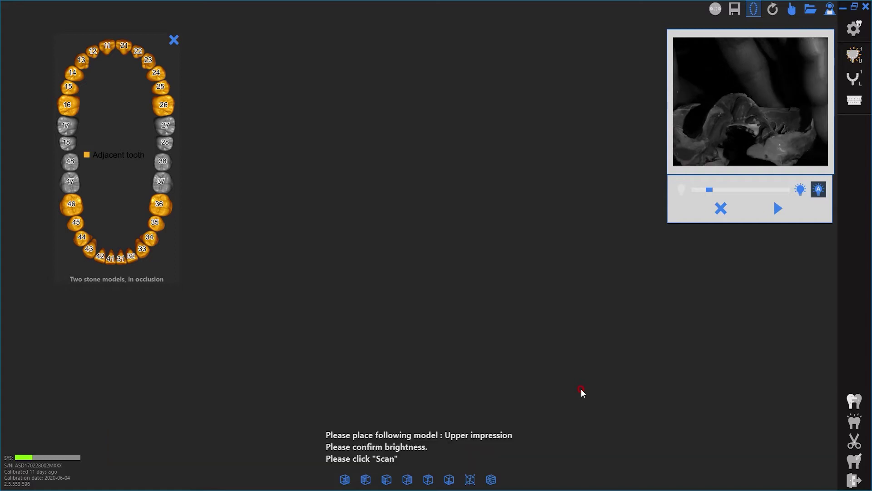
Scan the upper impression, raise scanner brightness, and rescan missing data while rotating to check coverage
left_click(775, 213)
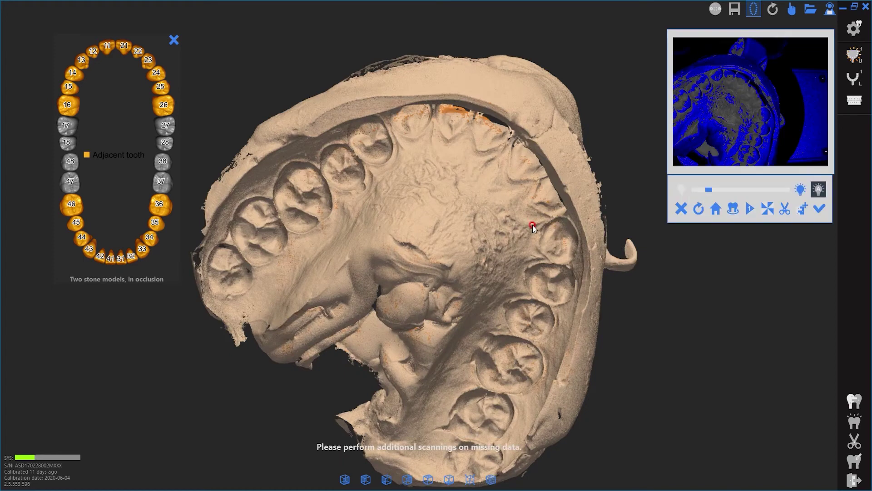
left_click_drag(552, 184, 557, 220)
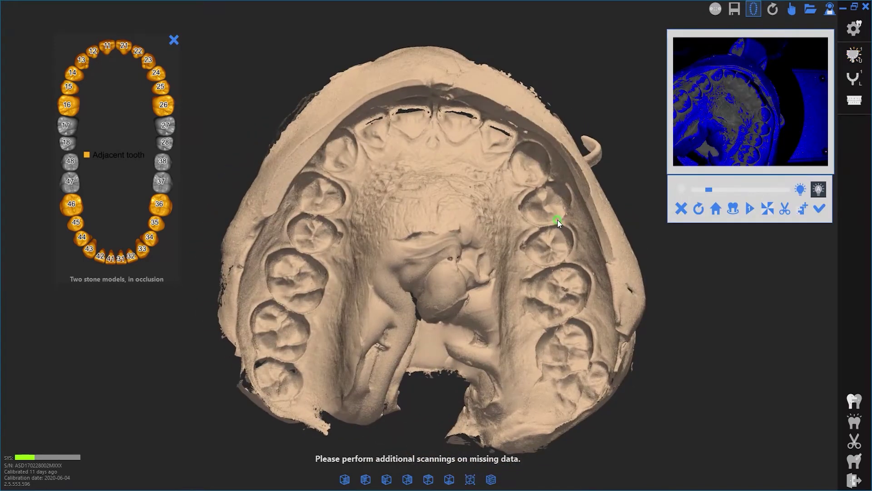
left_click(704, 206)
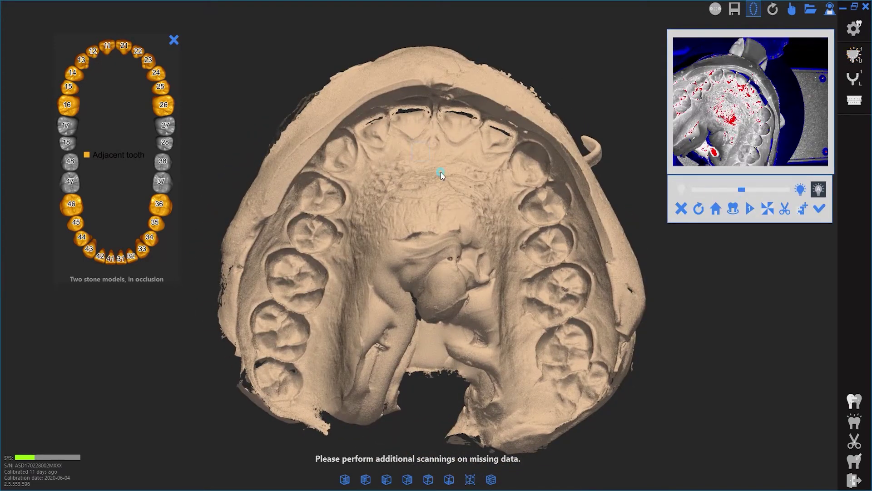
left_click(473, 189)
left_click_drag(477, 217, 432, 226)
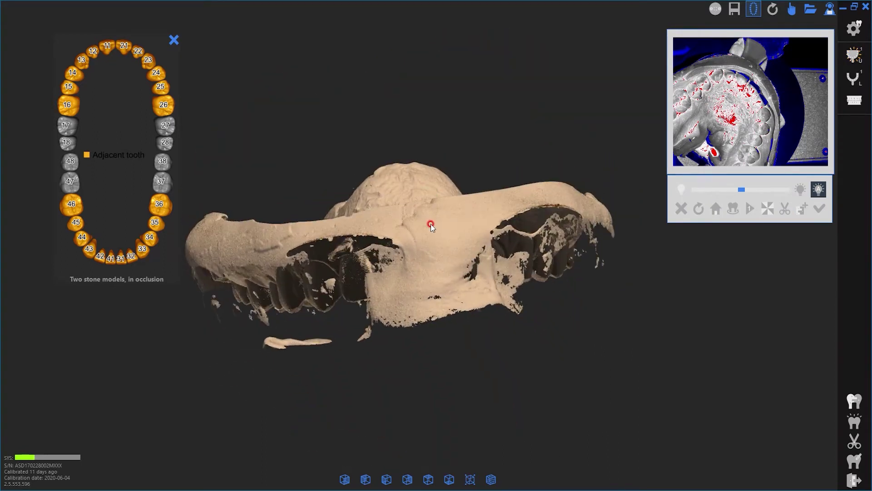
Bring up the trim tools and turn the upper impression to an occlusal top view
left_click(787, 211)
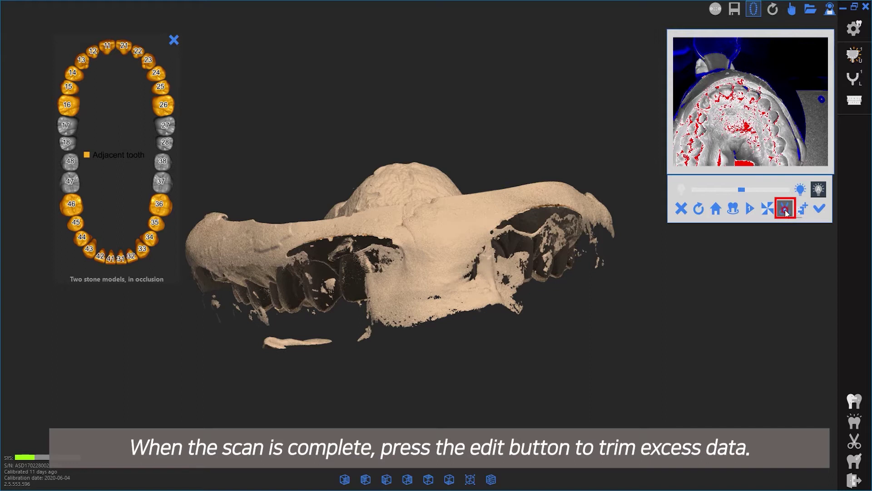
left_click(785, 209)
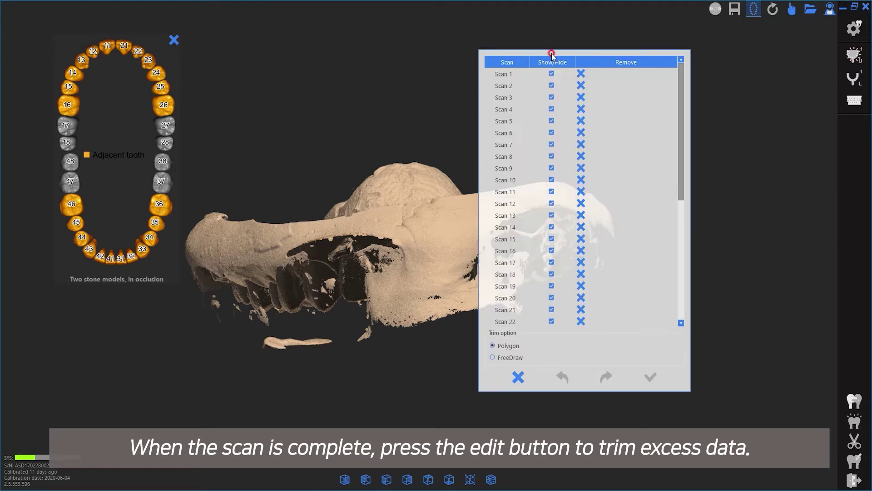
left_click_drag(552, 54, 693, 30)
right_click_drag(490, 250, 380, 180)
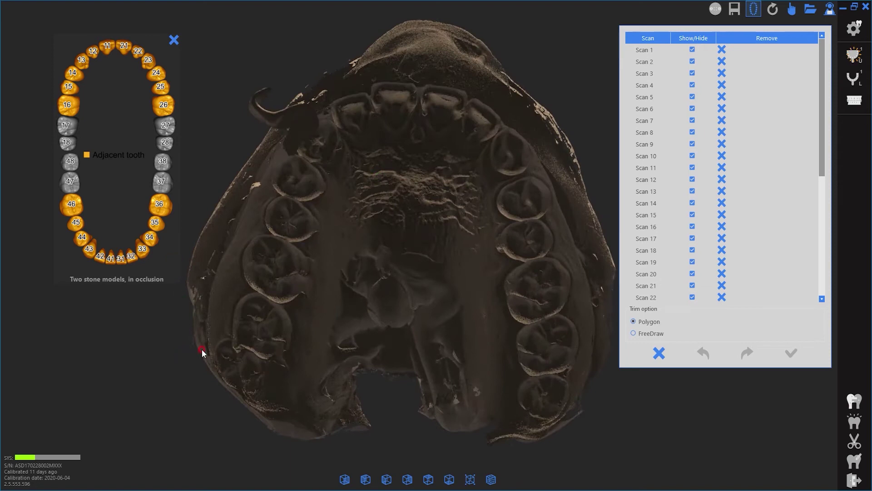
Outline the horseshoe of teeth and trim away everything outside it
left_click(215, 255)
left_click(269, 146)
left_click(324, 94)
left_click(380, 76)
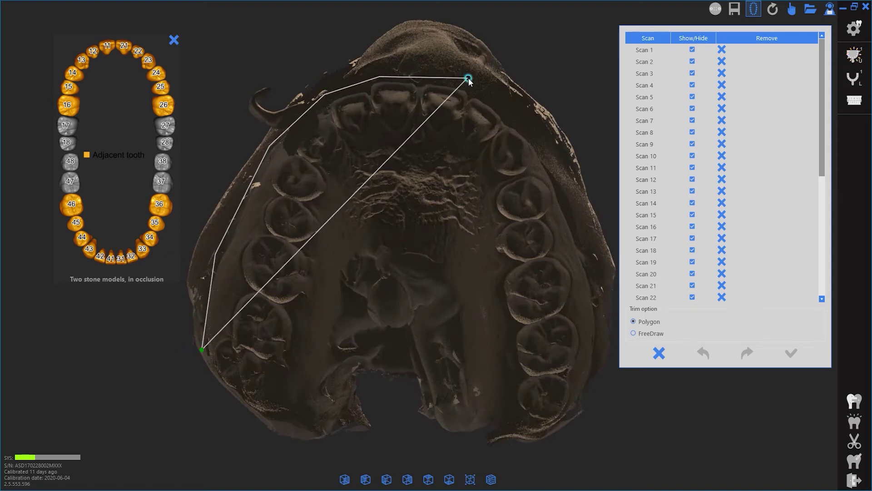
left_click(467, 77)
left_click(520, 119)
left_click(553, 161)
left_click(564, 174)
left_click(590, 252)
left_click(594, 348)
left_click(571, 444)
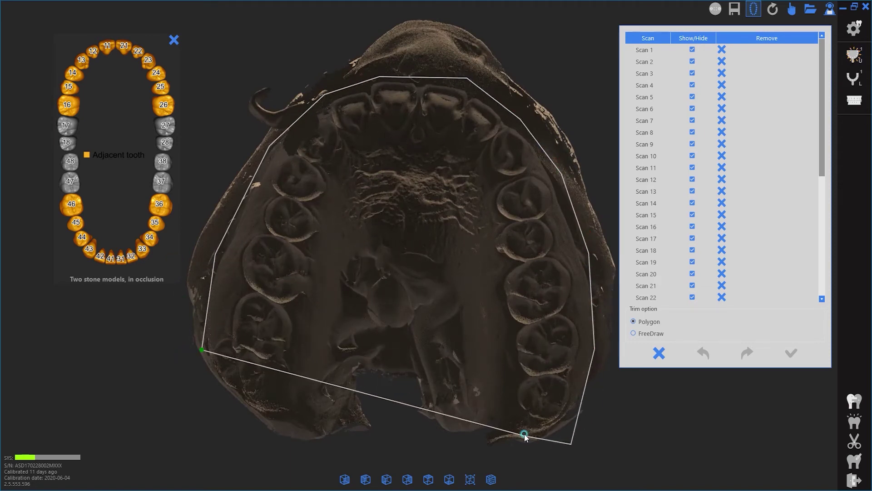
left_click(526, 437)
left_click(493, 389)
left_click(476, 294)
left_click(436, 196)
left_click(372, 226)
left_click(318, 333)
left_click(312, 401)
left_click(282, 420)
left_click(265, 422)
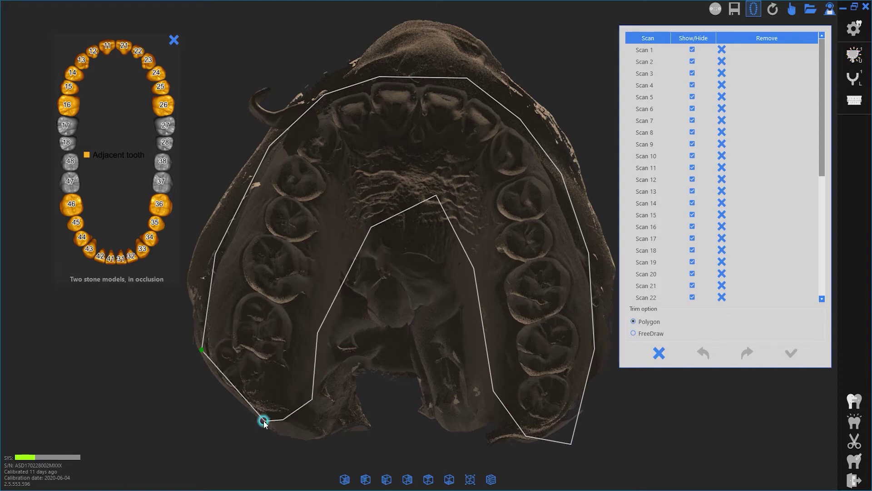
double_click(228, 411)
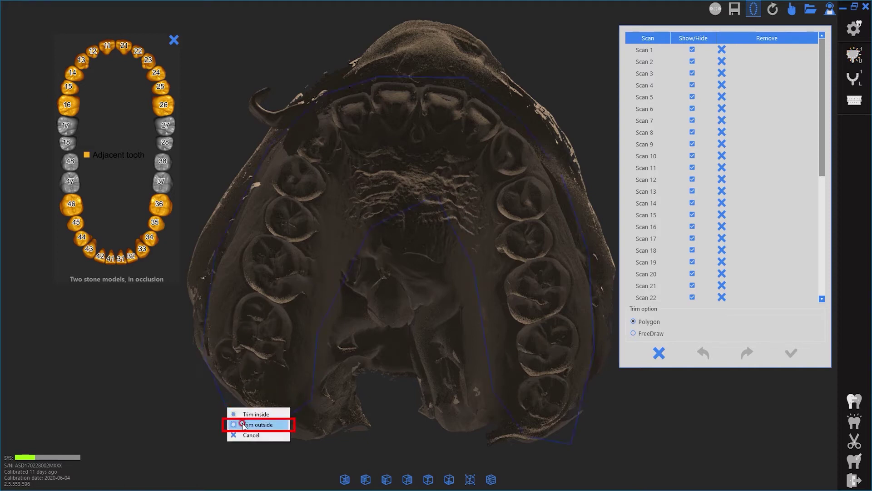
left_click(257, 424)
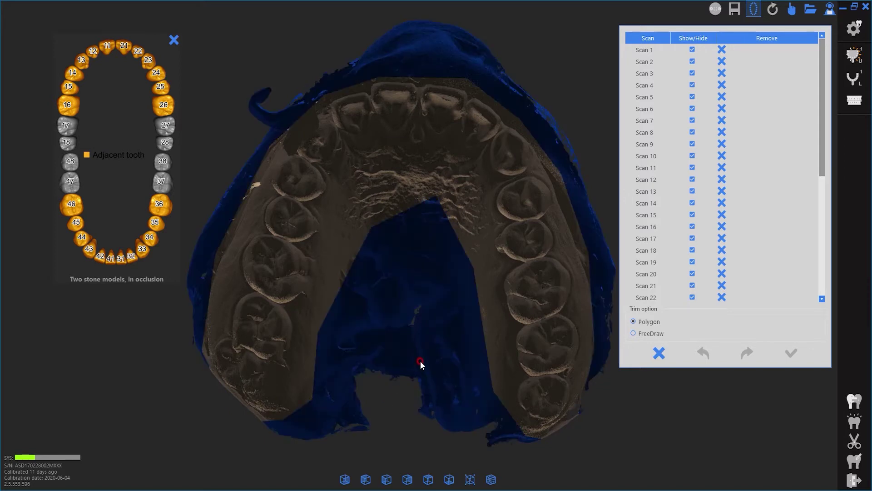
Outline the leftover stray fragment, trim inside to remove it, and apply the edits
right_click_drag(422, 361, 244, 267)
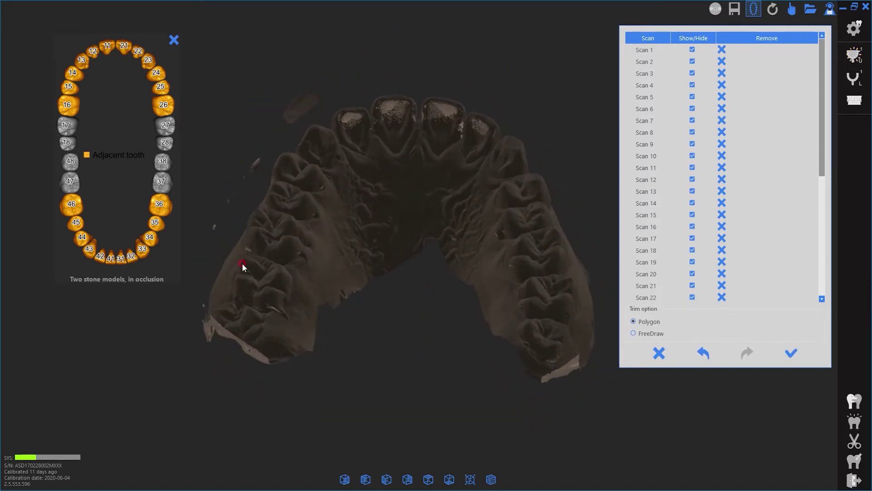
left_click(333, 108)
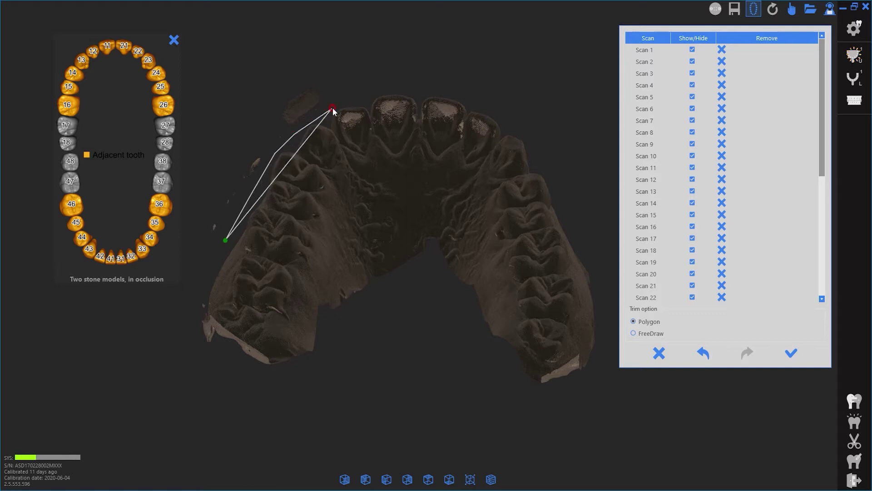
left_click(351, 82)
left_click(308, 53)
left_click(208, 132)
left_click(182, 190)
right_click(194, 246)
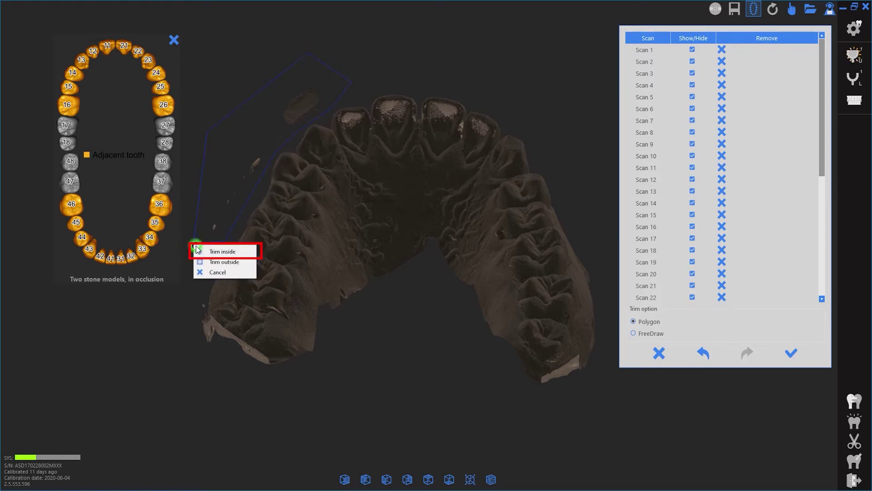
left_click(200, 250)
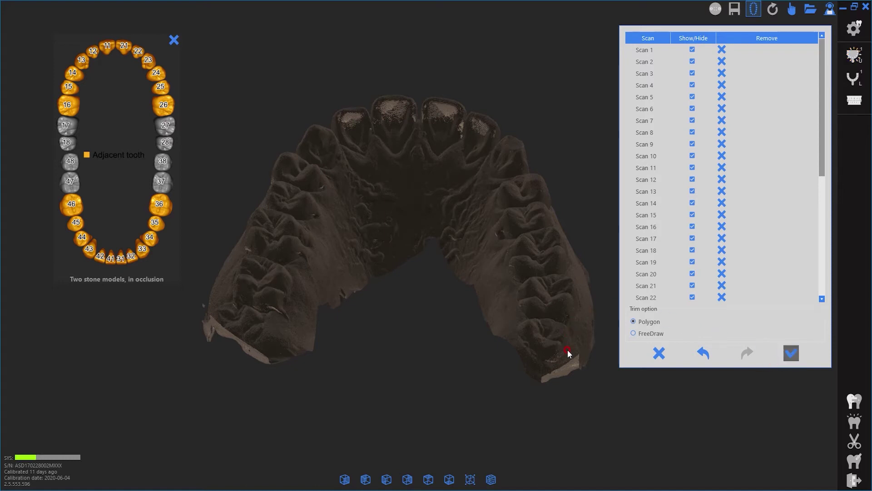
key("Return")
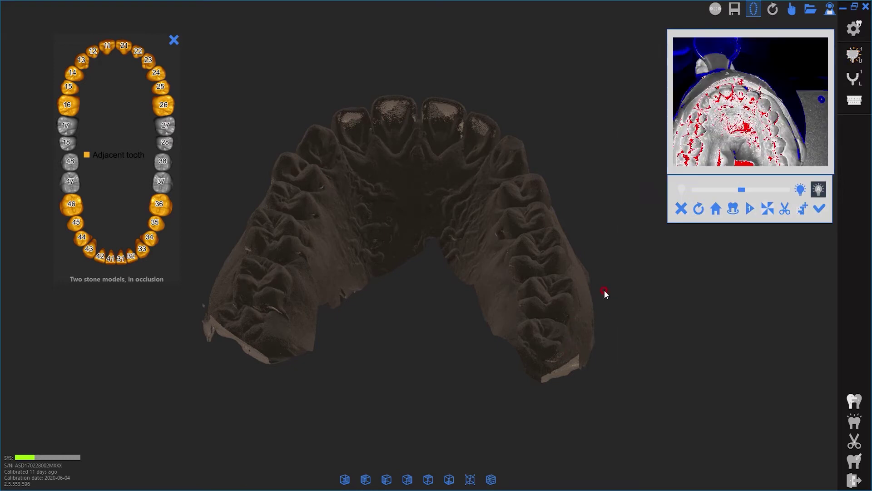
Finish the upper scan, then scan the lower impression with higher brightness and an extra pass for missing data
left_click(821, 209)
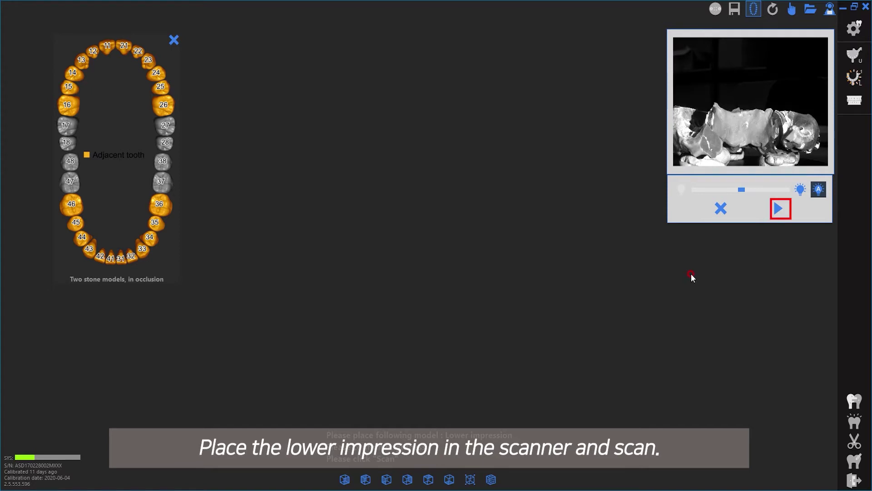
left_click(776, 206)
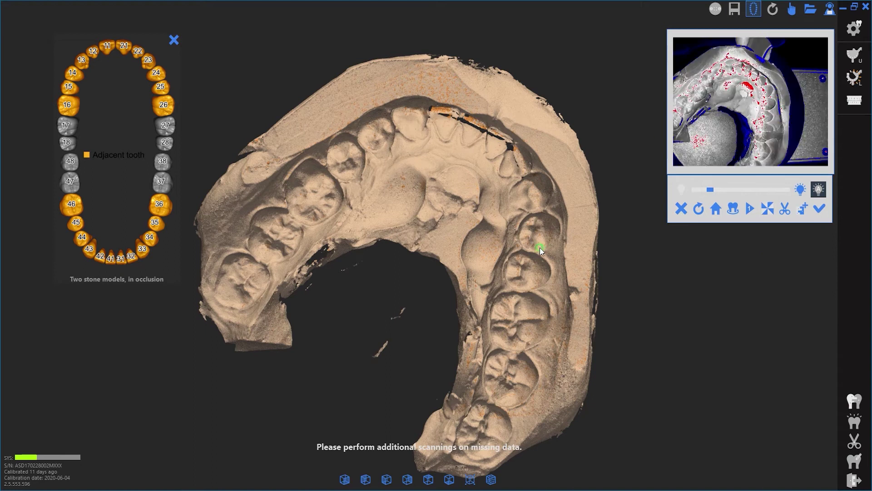
left_click_drag(540, 247, 623, 243)
left_click(708, 190)
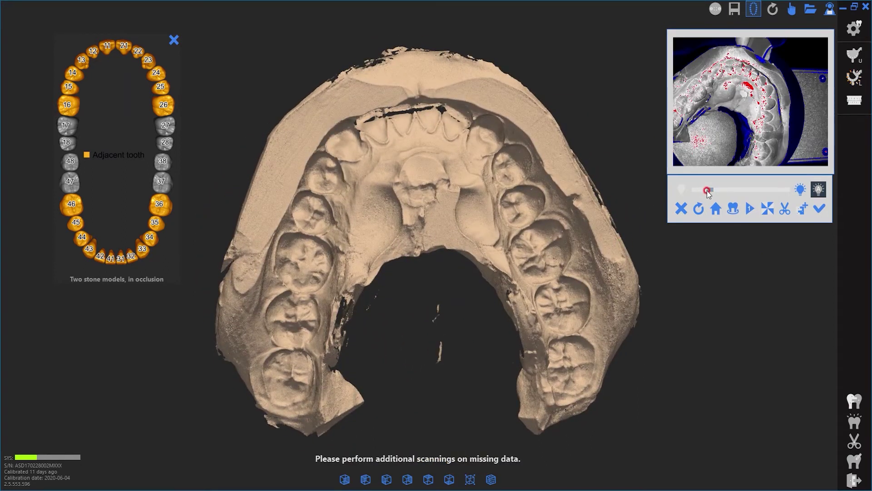
left_click(808, 229)
left_click_drag(800, 237, 479, 409)
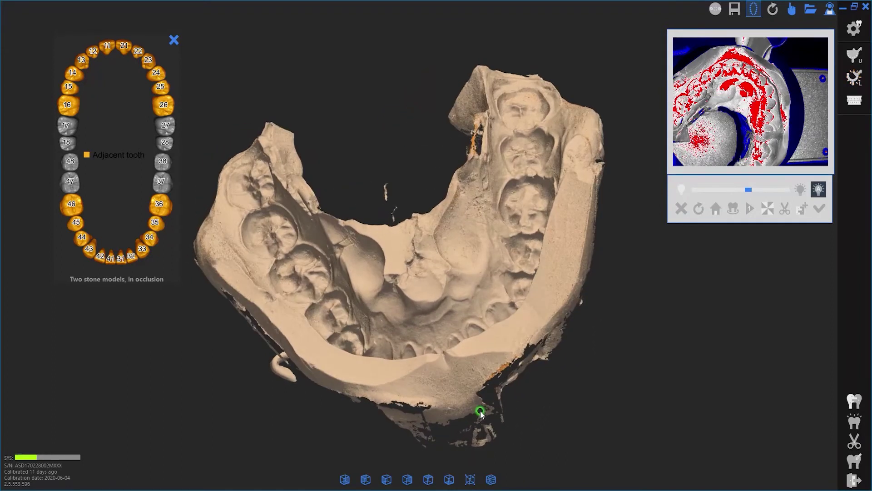
Outline the lower arch and trim away everything outside it
left_click(786, 211)
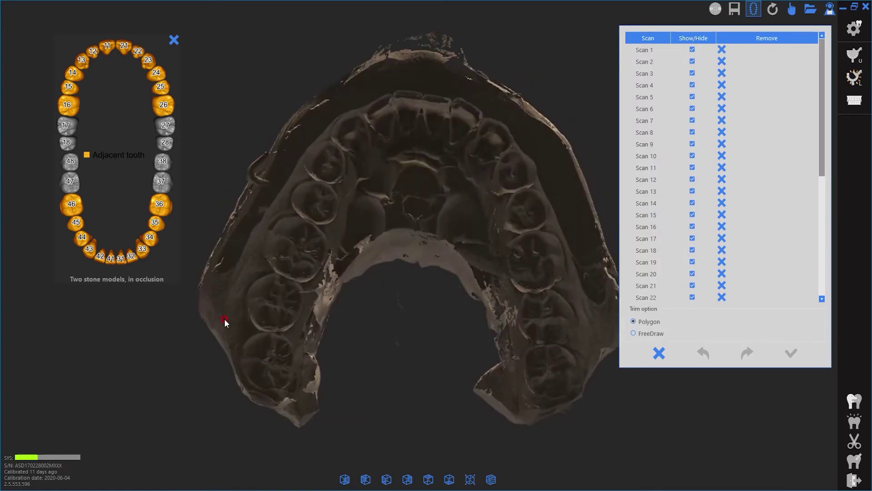
left_click(259, 219)
left_click(306, 141)
left_click(359, 99)
left_click(410, 85)
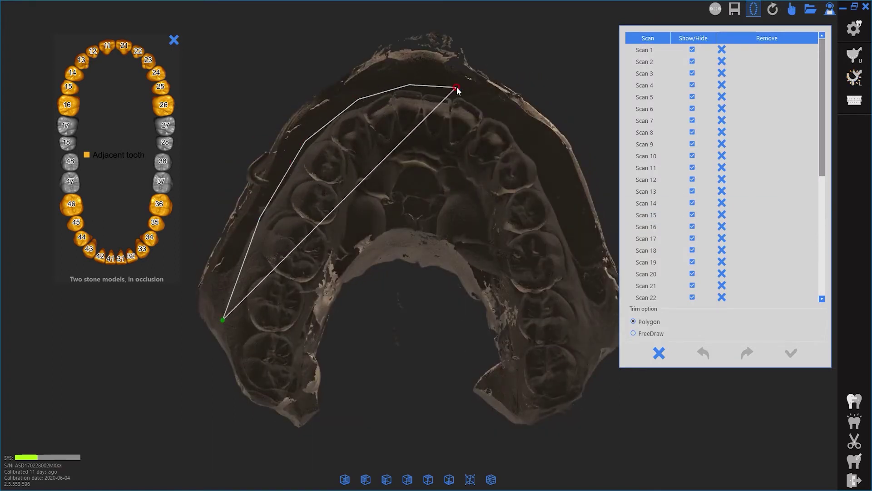
left_click(462, 89)
left_click(522, 123)
left_click(558, 178)
left_click(597, 311)
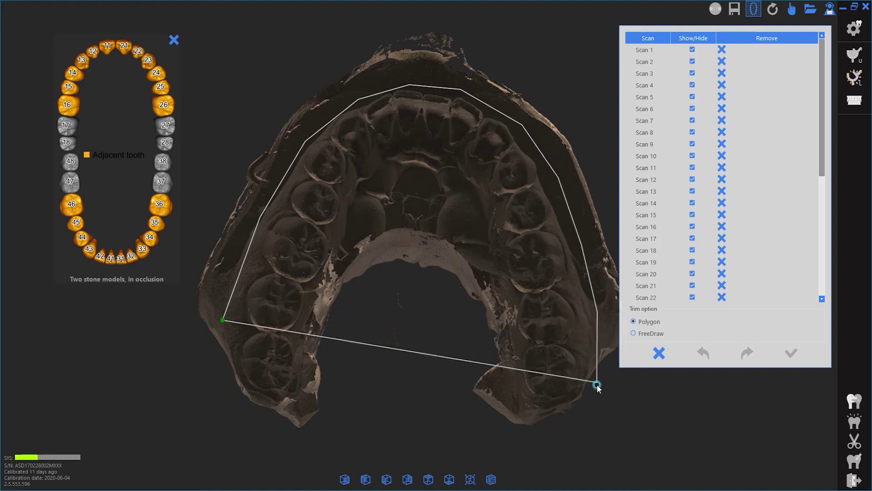
left_click(596, 379)
left_click(567, 423)
left_click(522, 417)
left_click(506, 400)
left_click(502, 336)
left_click(479, 223)
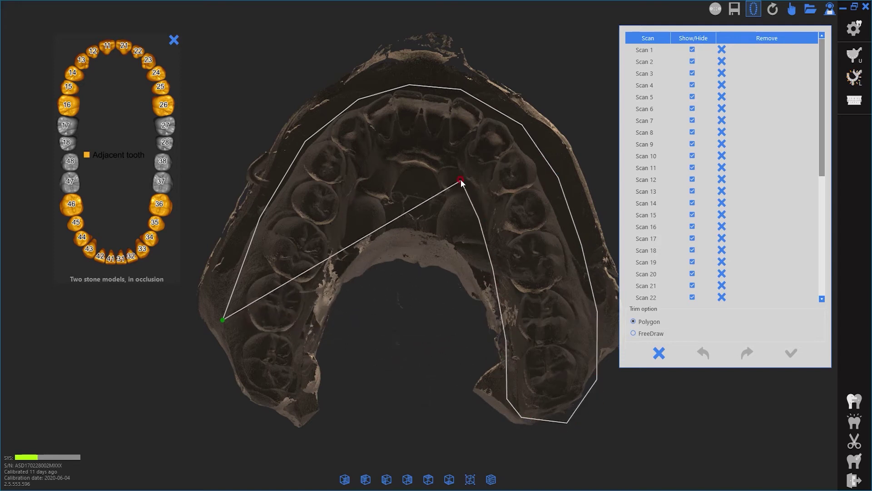
left_click(461, 178)
left_click(418, 168)
left_click(380, 188)
left_click(336, 250)
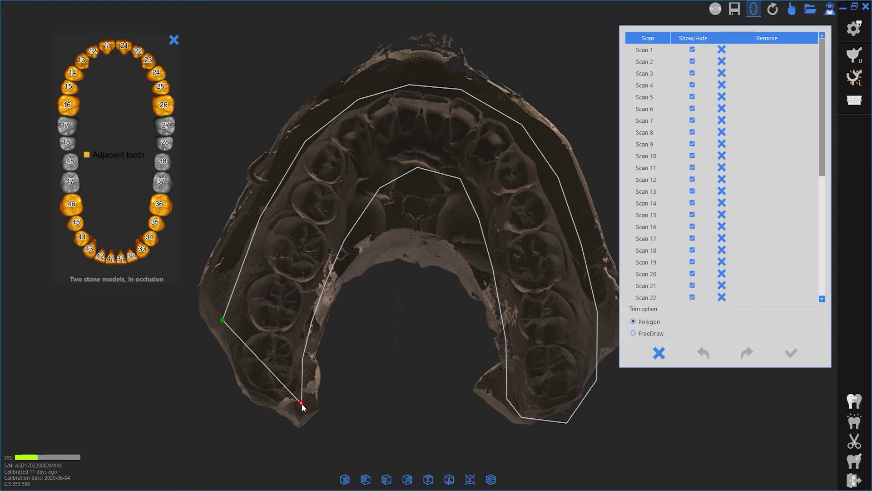
right_click(250, 400)
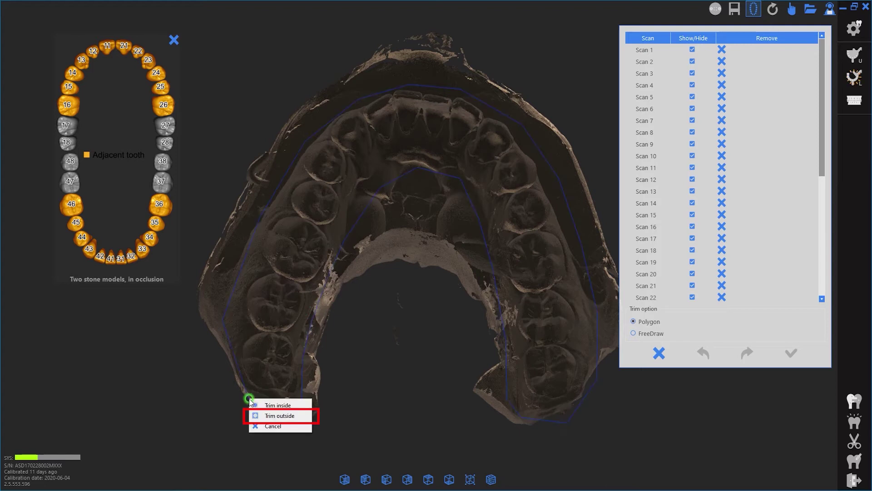
left_click(268, 415)
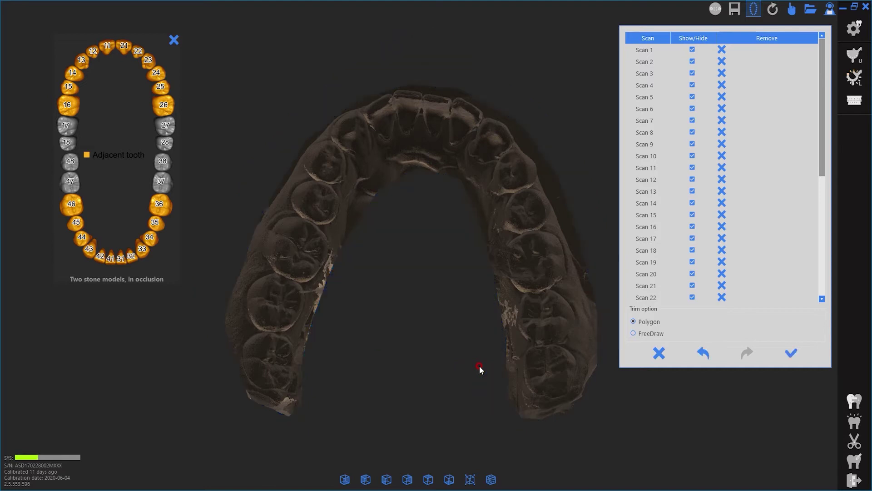
Outline and trim away two stray fragments inside the lower arch
right_click_drag(479, 366, 439, 406)
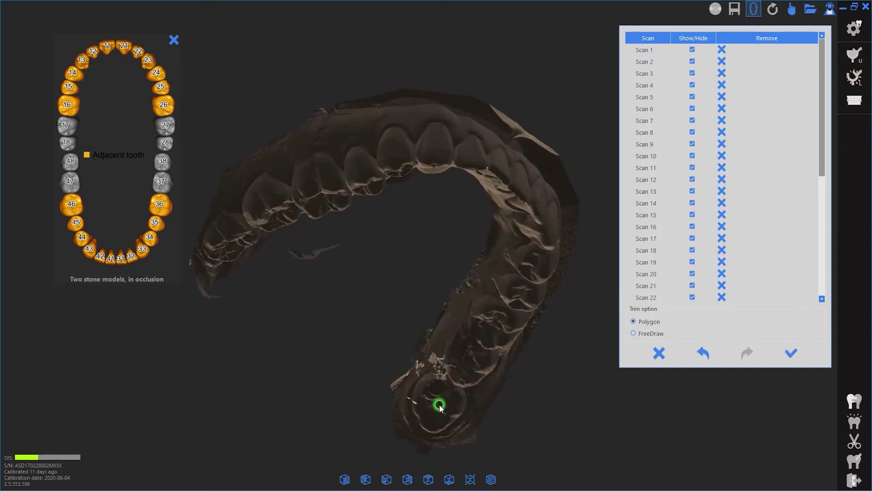
left_click(364, 237)
double_click(357, 268)
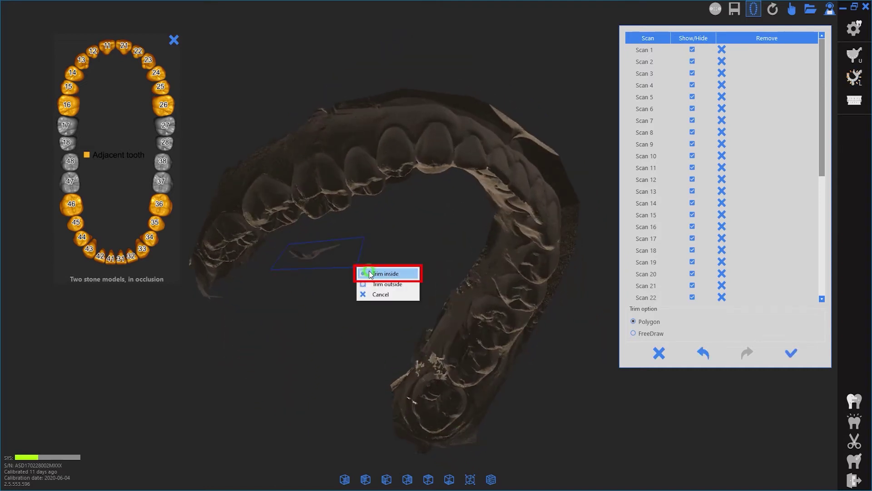
left_click(380, 274)
right_click_drag(387, 329, 339, 264)
left_click(448, 303)
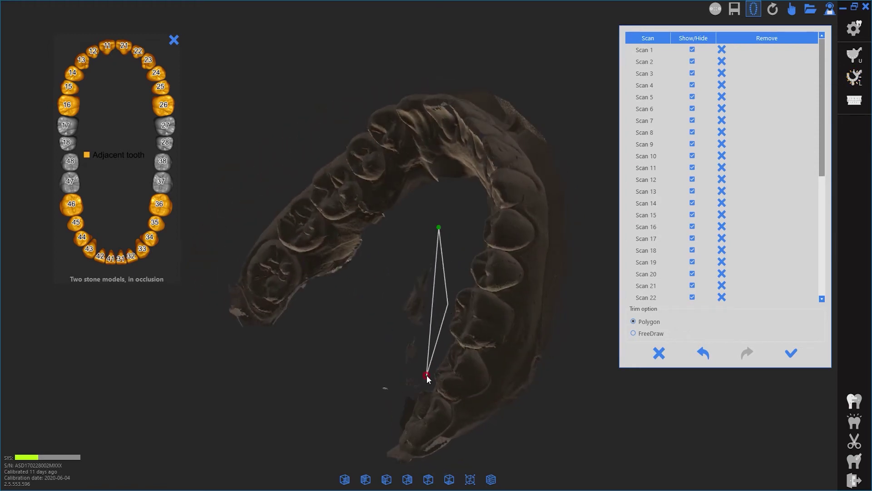
left_click(424, 377)
left_click(412, 398)
left_click(379, 413)
left_click(349, 379)
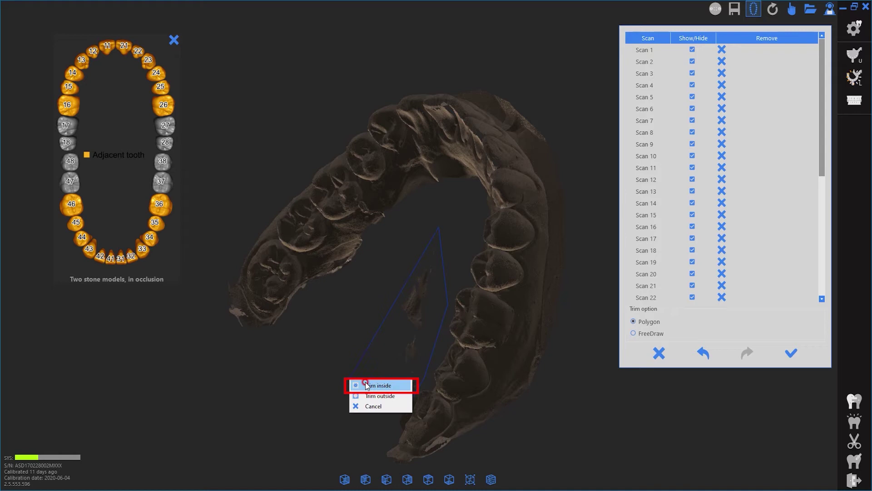
left_click(369, 381)
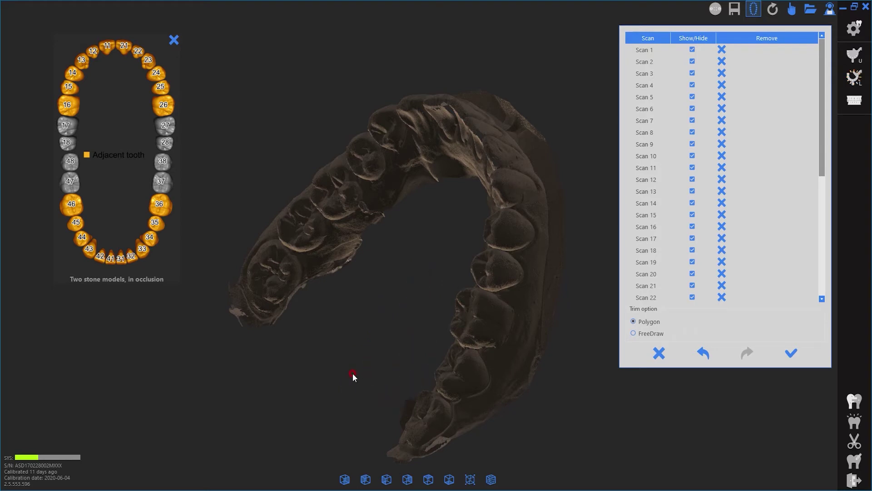
Remove a third enclosed fragment, check the result, and finish trimming
right_click_drag(353, 376, 346, 407)
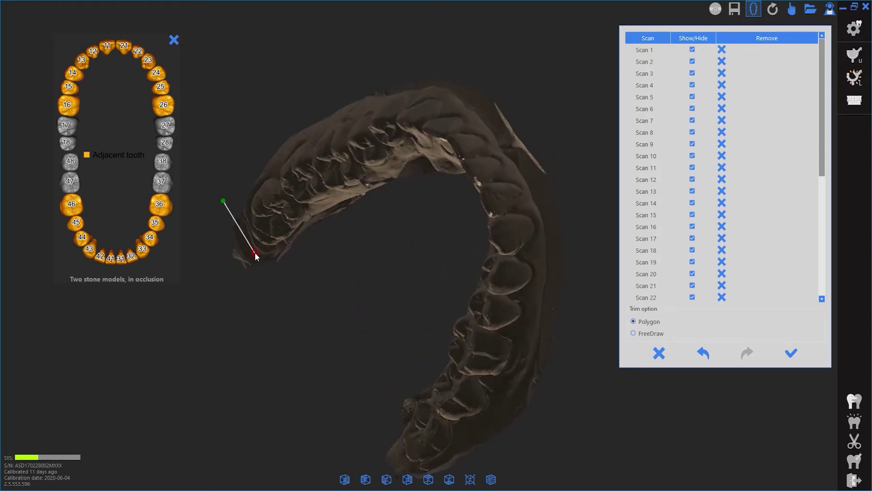
left_click(254, 253)
left_click(224, 289)
left_click(264, 284)
right_click_drag(358, 333, 435, 280)
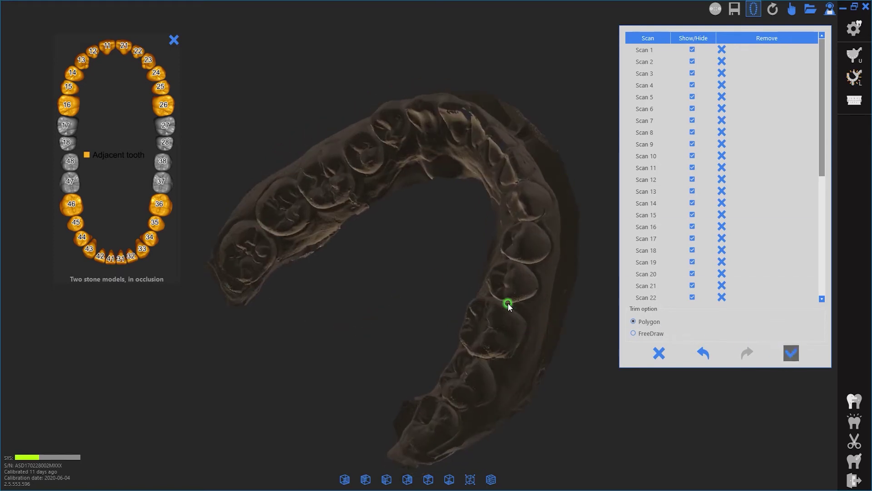
key("Return")
right_click_drag(508, 304, 490, 282)
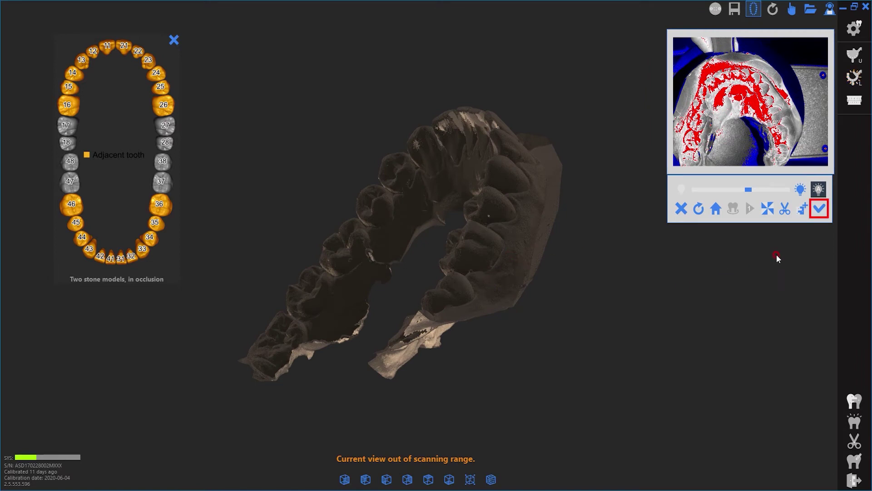
Complete the impression stage, scan the bite registration, and mark that scan as done
left_click(819, 210)
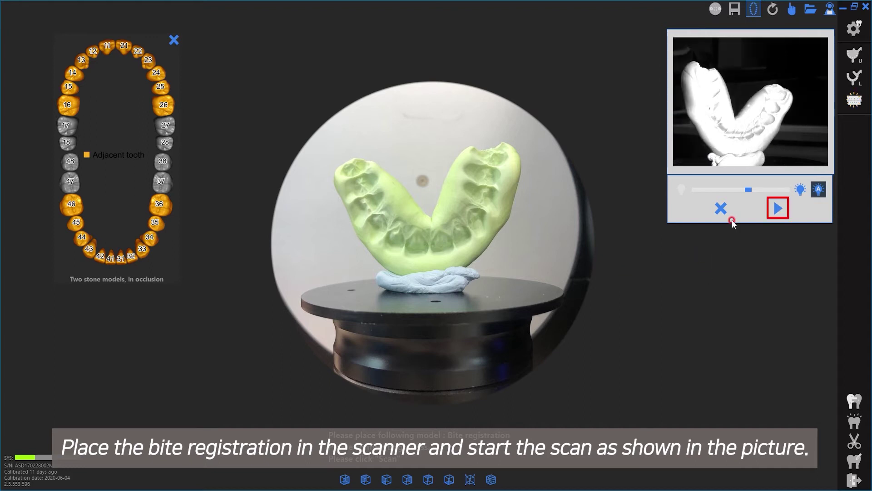
left_click(777, 208)
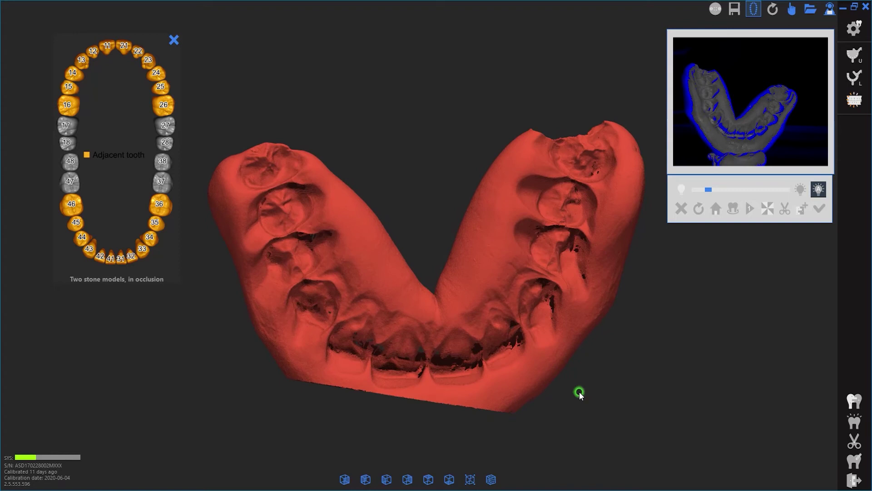
left_click(821, 210)
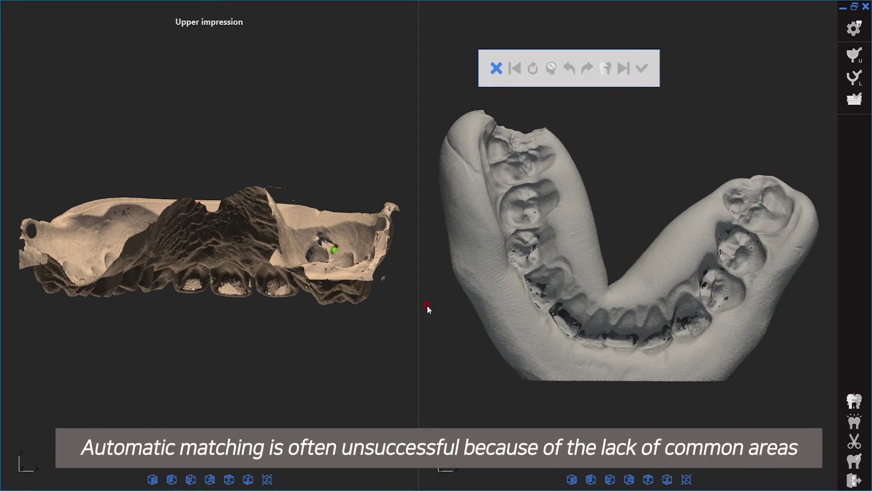
Discard the automatic match and orient the upper impression and bite registration to show their teeth
right_click_drag(751, 378, 573, 339)
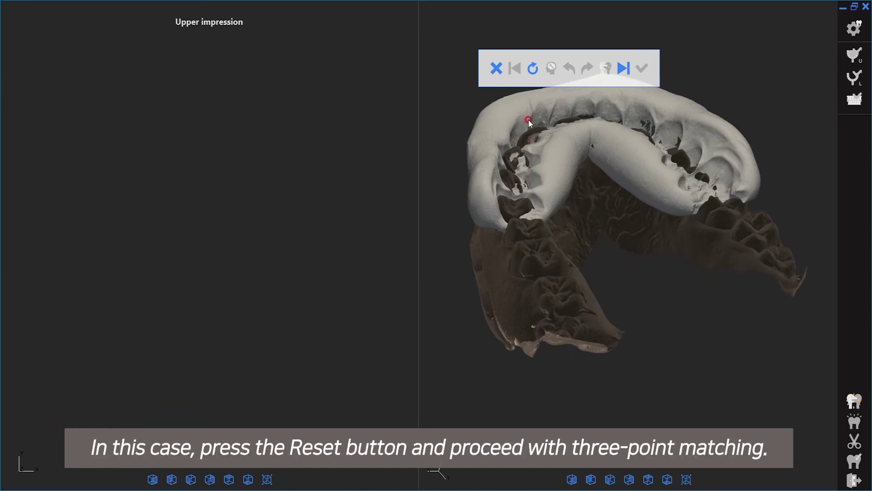
left_click(536, 68)
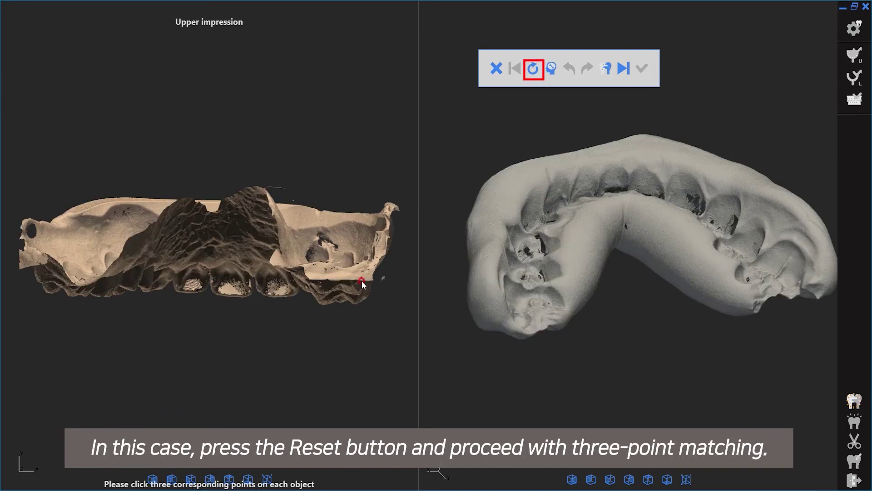
right_click_drag(294, 202, 255, 27)
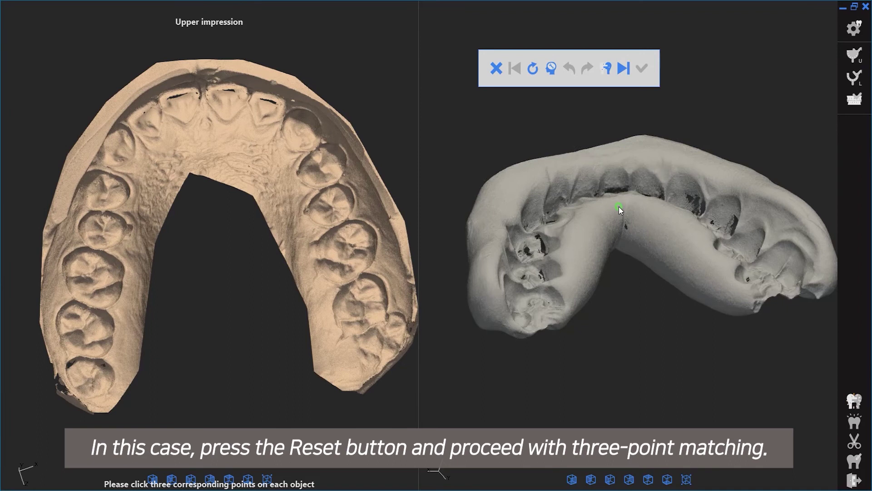
right_click_drag(619, 206, 576, 213)
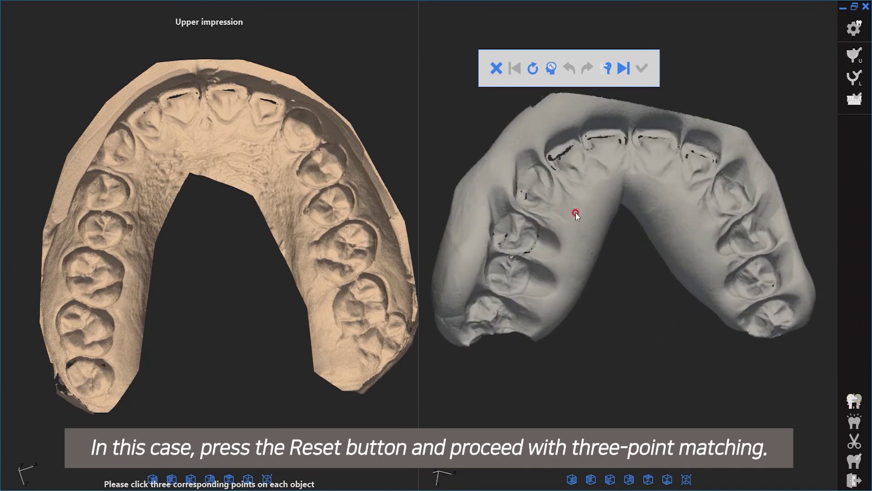
Align the upper impression to the bite registration with three corresponding point pairs, then advance
left_click(536, 190)
left_click(122, 150)
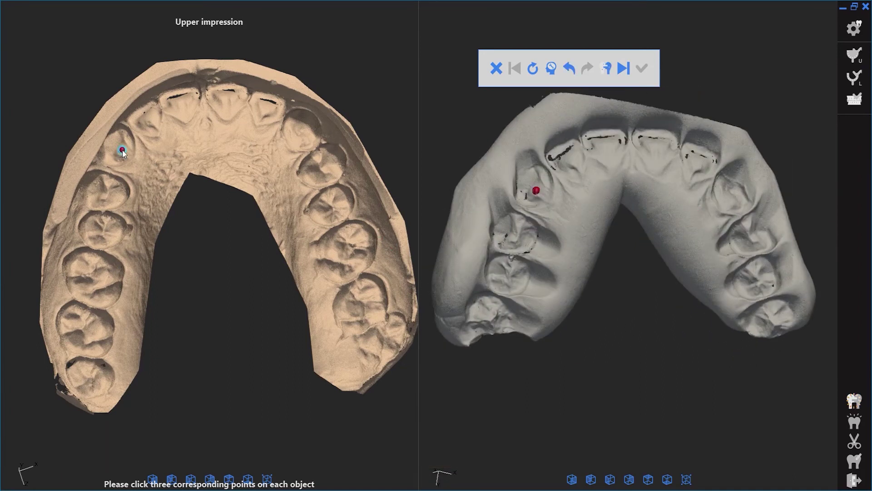
left_click(728, 198)
left_click(294, 139)
left_click(335, 202)
left_click(755, 281)
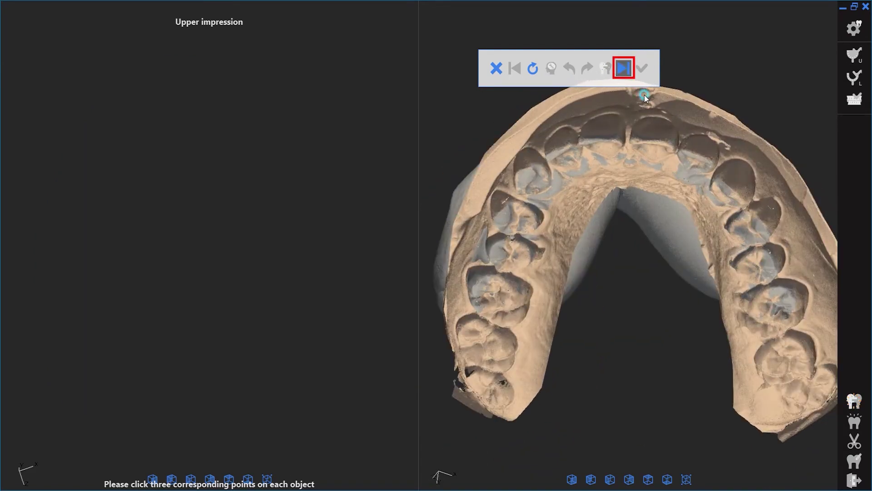
left_click(623, 68)
Reset the automatic lower-impression match and turn both models to occlusal views
left_click(731, 226)
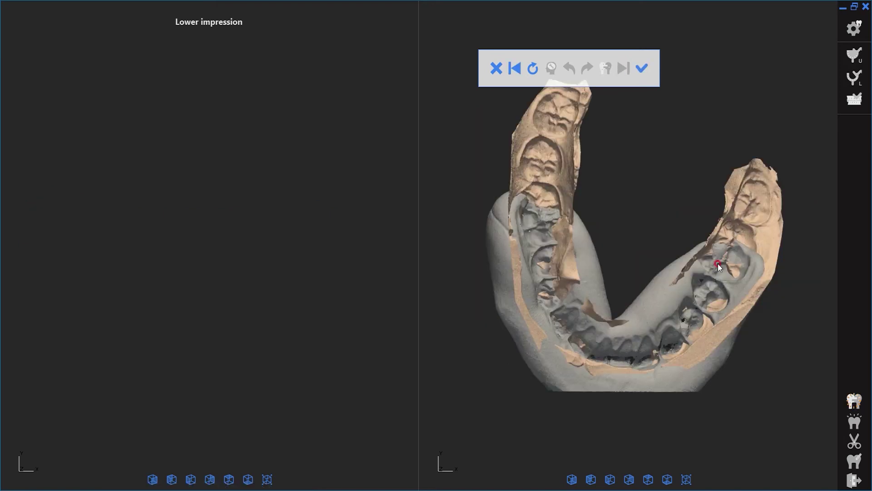
right_click_drag(718, 264, 748, 298)
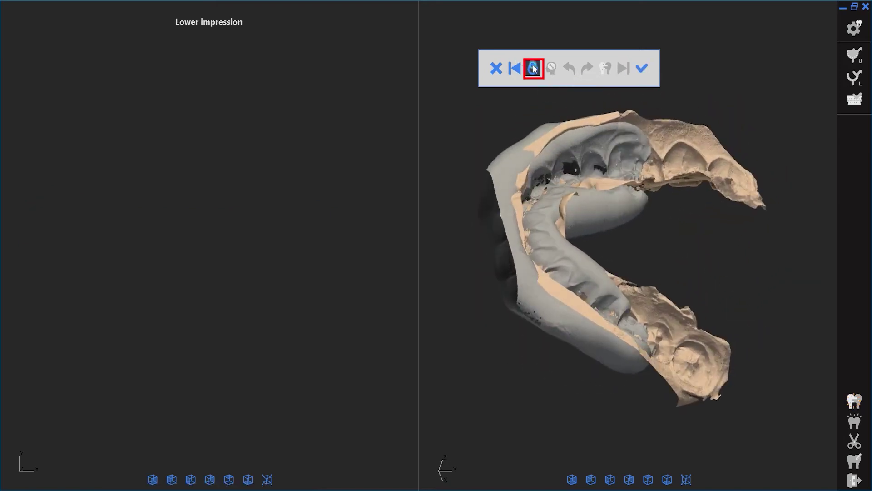
left_click(533, 69)
left_click(608, 203)
mouse_move(609, 203)
right_mouse_down()
mouse_move(527, 288)
mouse_move(692, 252)
mouse_move(667, 293)
right_mouse_up()
mouse_move(286, 301)
right_mouse_down()
mouse_move(259, 255)
mouse_move(5, 269)
mouse_move(134, 335)
mouse_move(250, 326)
mouse_move(361, 207)
mouse_move(380, 325)
mouse_move(373, 311)
right_mouse_up()
Align the lower impression to the bite registration with corresponding points and confirm the match
left_click(106, 207)
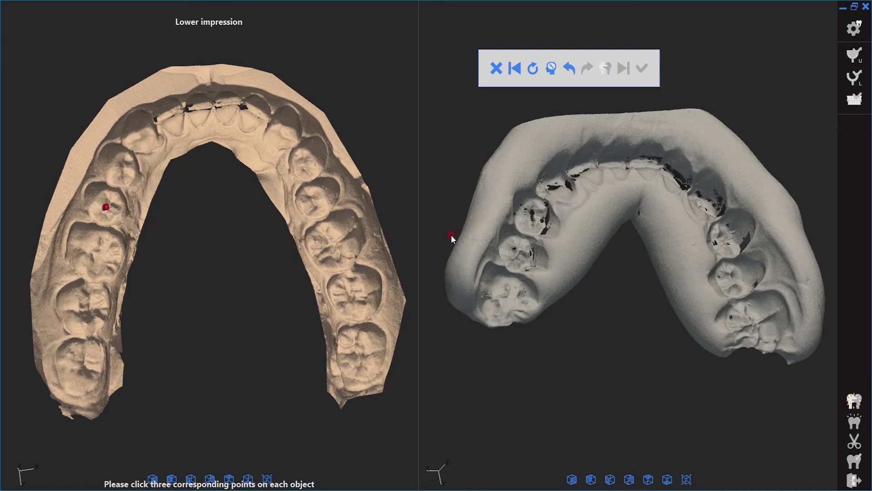
left_click(556, 177)
left_click(726, 246)
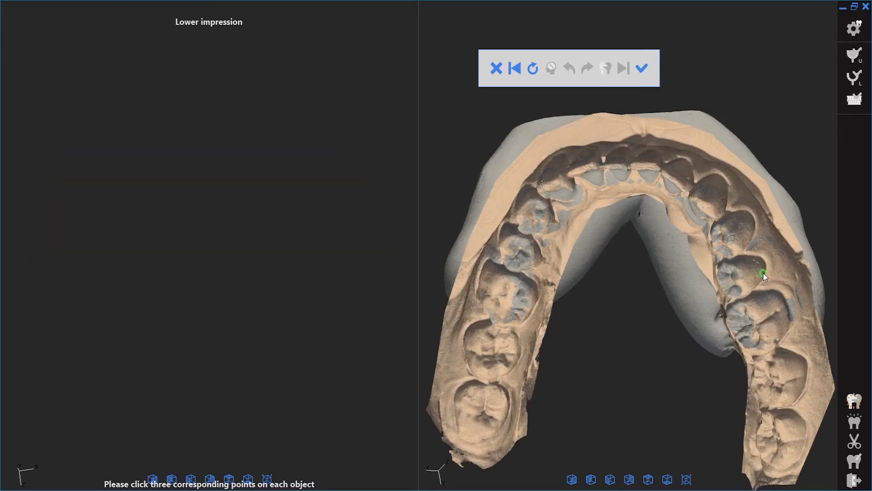
right_click_drag(763, 272, 730, 291)
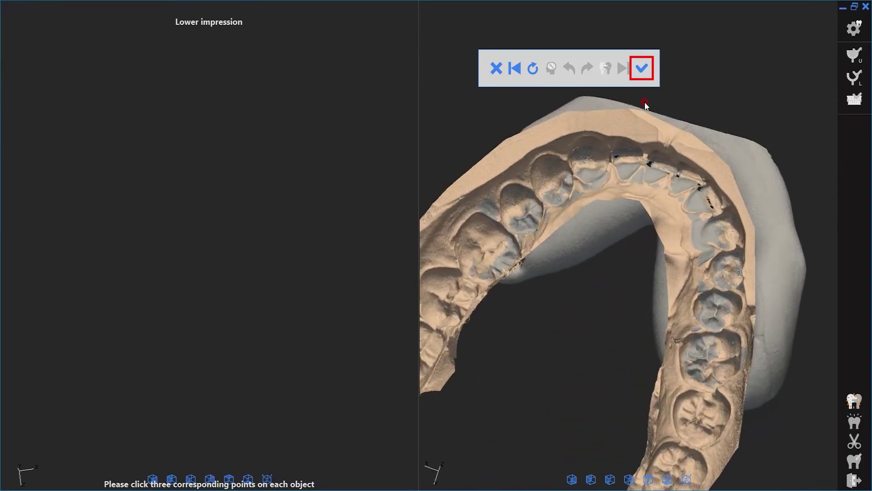
left_click(642, 69)
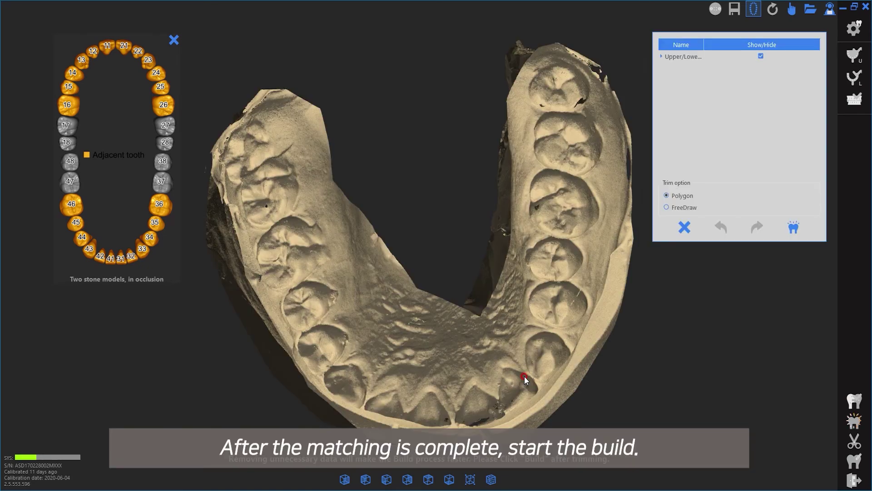
Build the combined occluded model from the aligned upper and lower impressions
right_click_drag(523, 370, 767, 250)
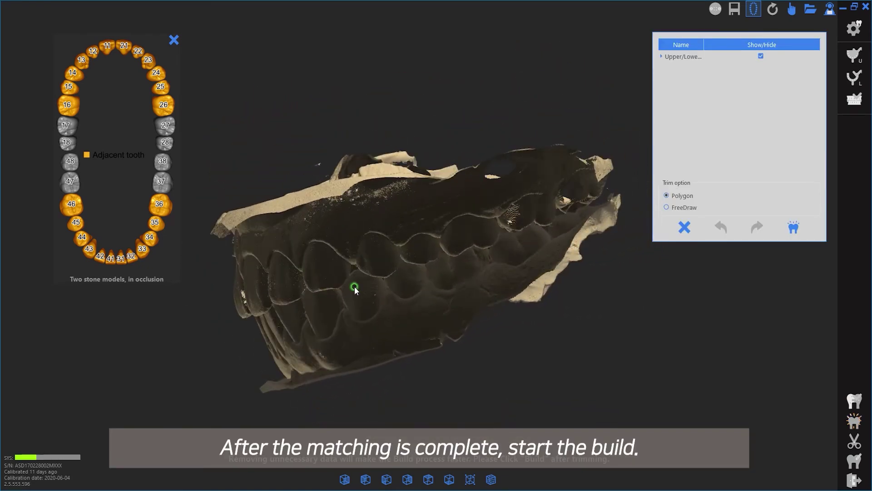
left_click(794, 227)
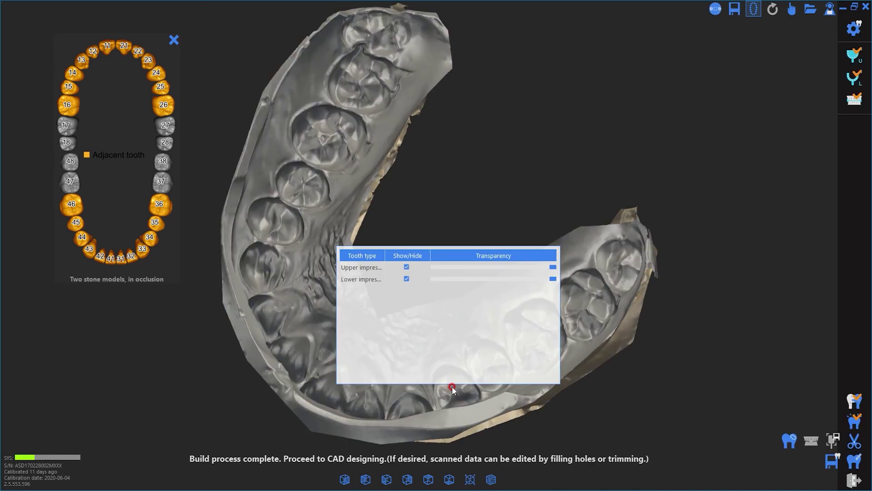
Move the impression visibility panel aside, check the bite from side and front, and save the scan
left_click_drag(440, 251, 712, 25)
left_click_drag(609, 158, 669, 144)
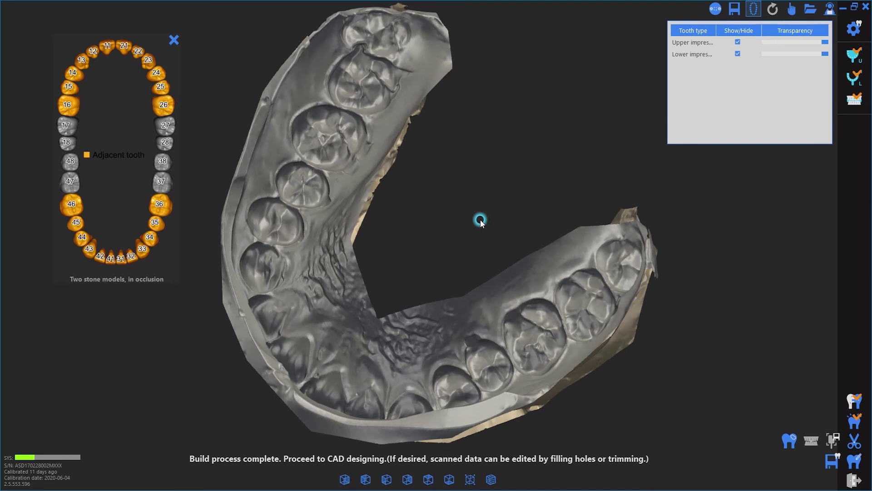
right_click_drag(479, 220, 383, 243)
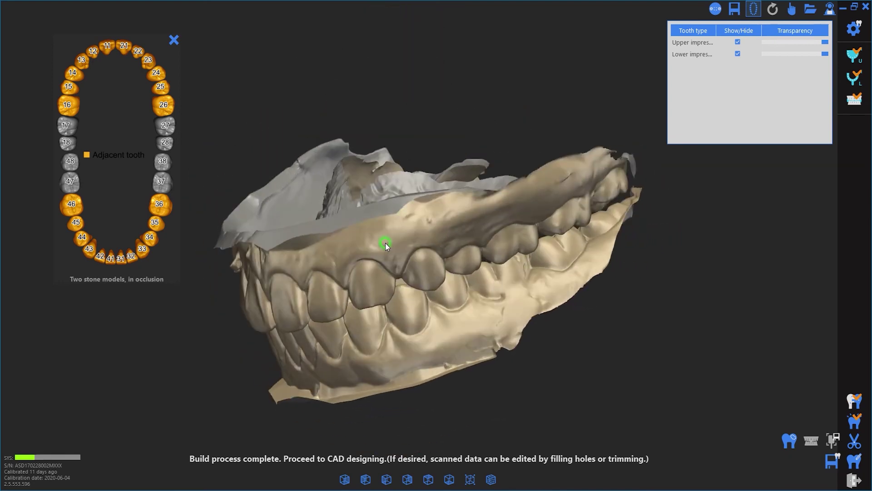
mouse_move(444, 313)
right_mouse_down()
mouse_move(687, 290)
mouse_move(451, 315)
right_mouse_up()
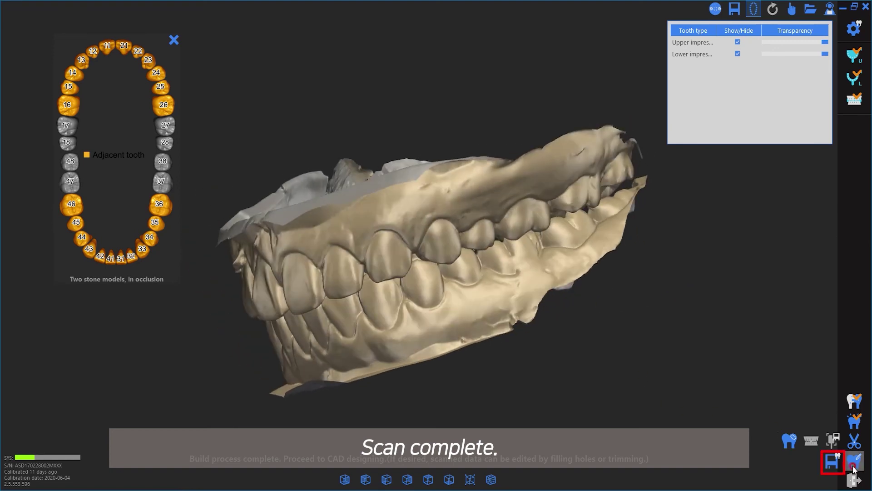
left_click(832, 461)
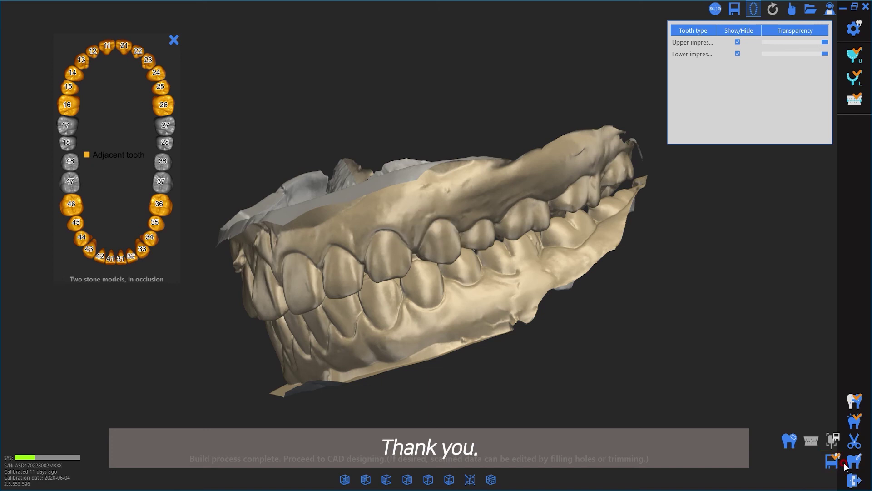